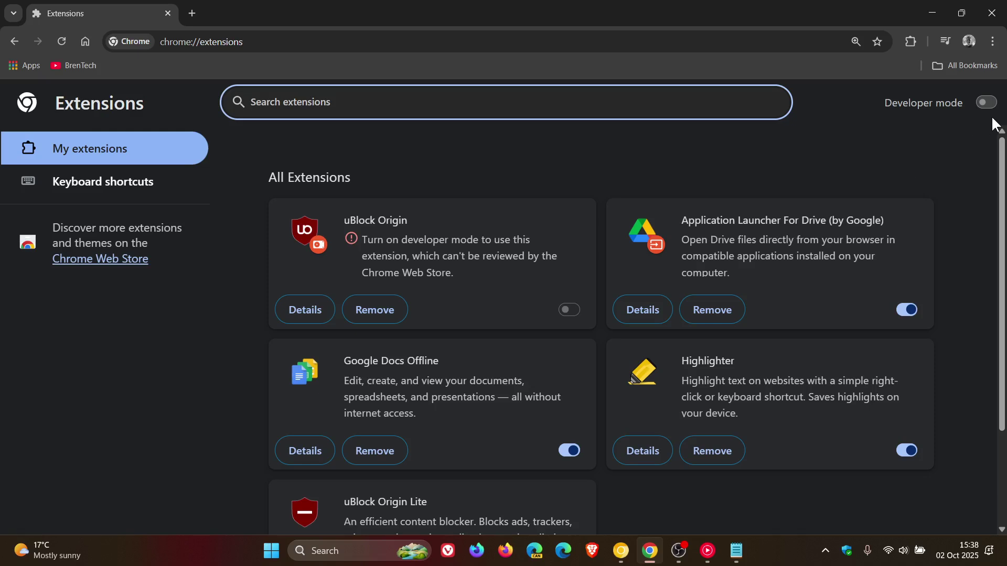
# Switch Developer mode on at chrome://extensions so uBlock Origin 1.66.4 can be enabled.
pyautogui.click(987, 103)
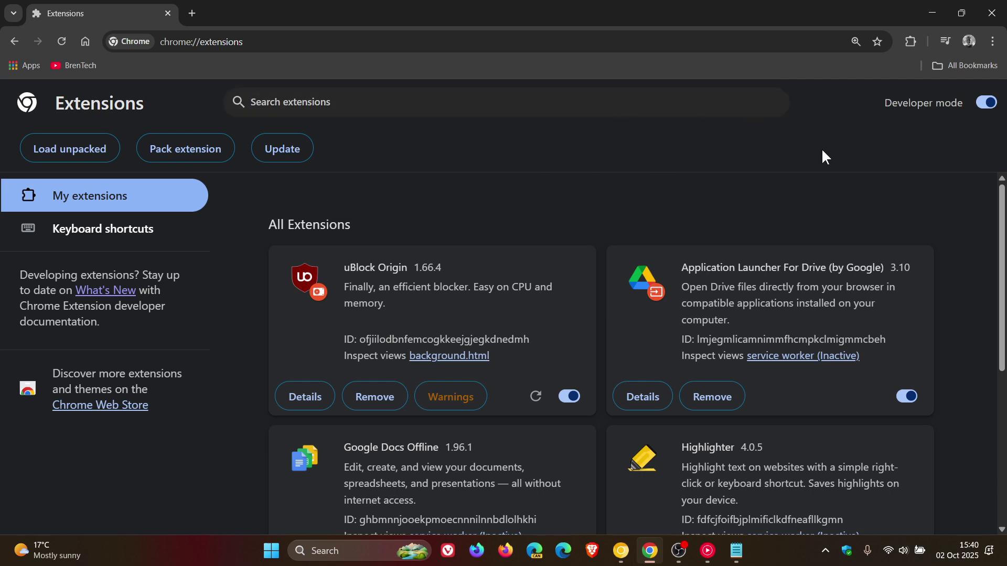
pyautogui.click(992, 13)
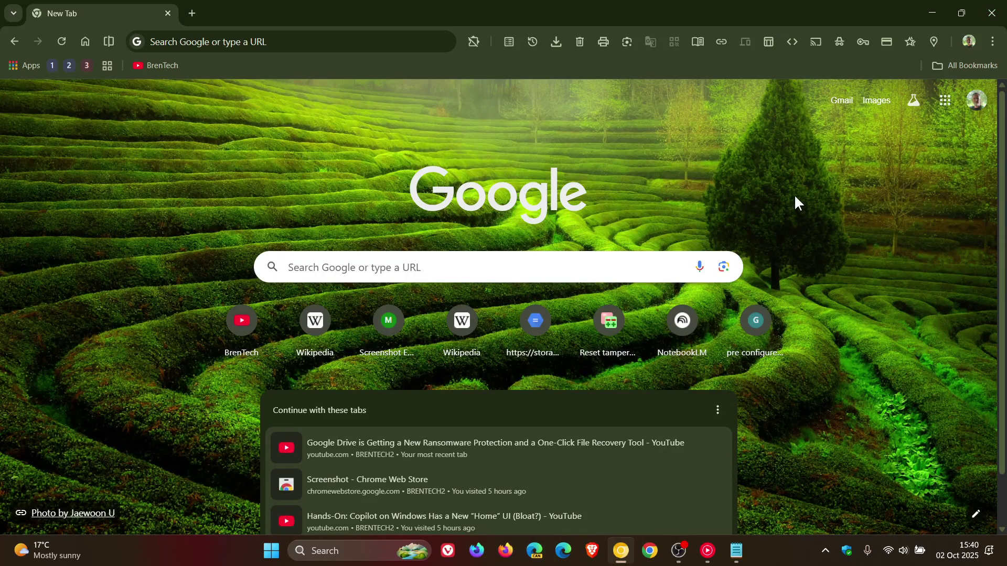
pyautogui.click(470, 44)
pyautogui.click(347, 213)
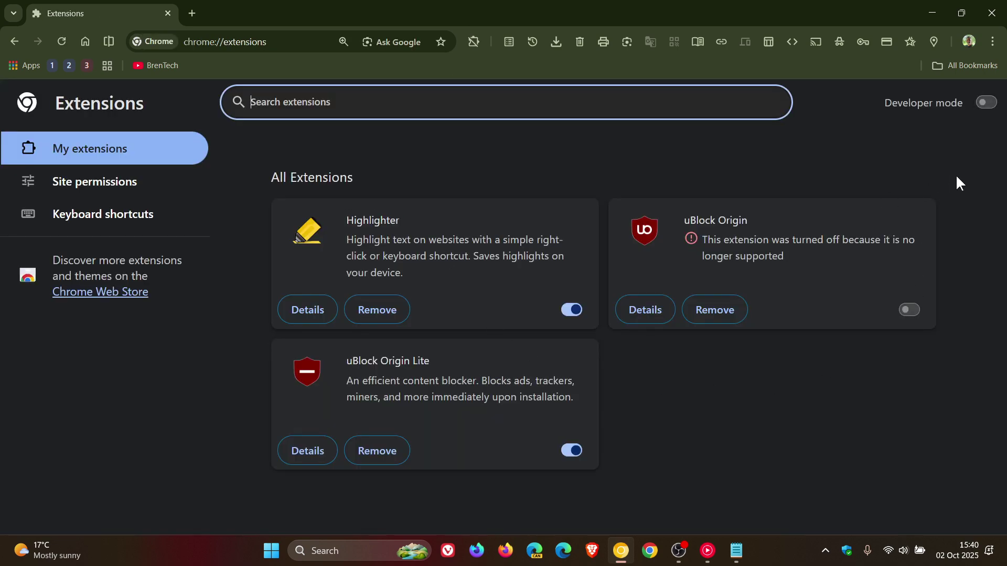
pyautogui.click(910, 314)
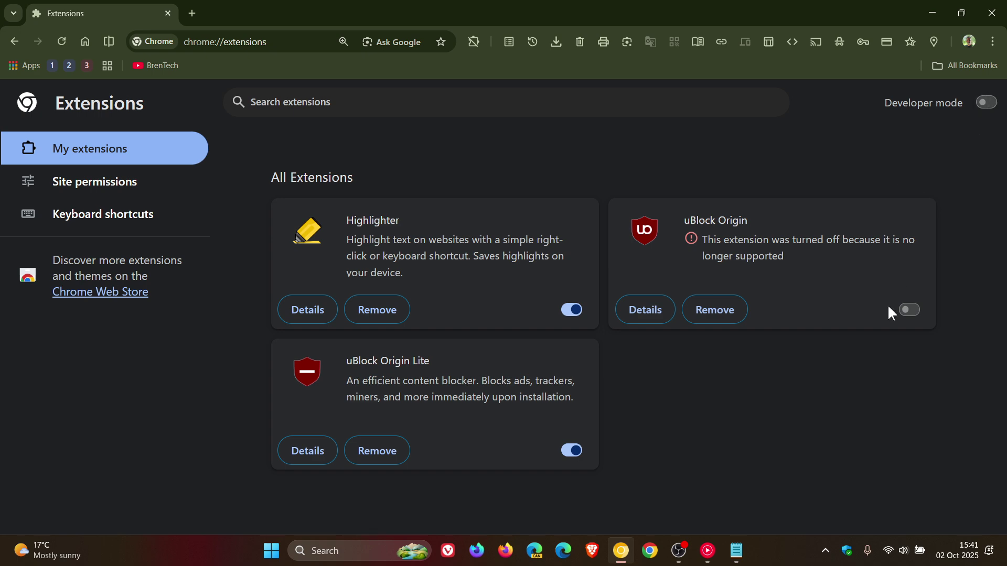
pyautogui.click(910, 312)
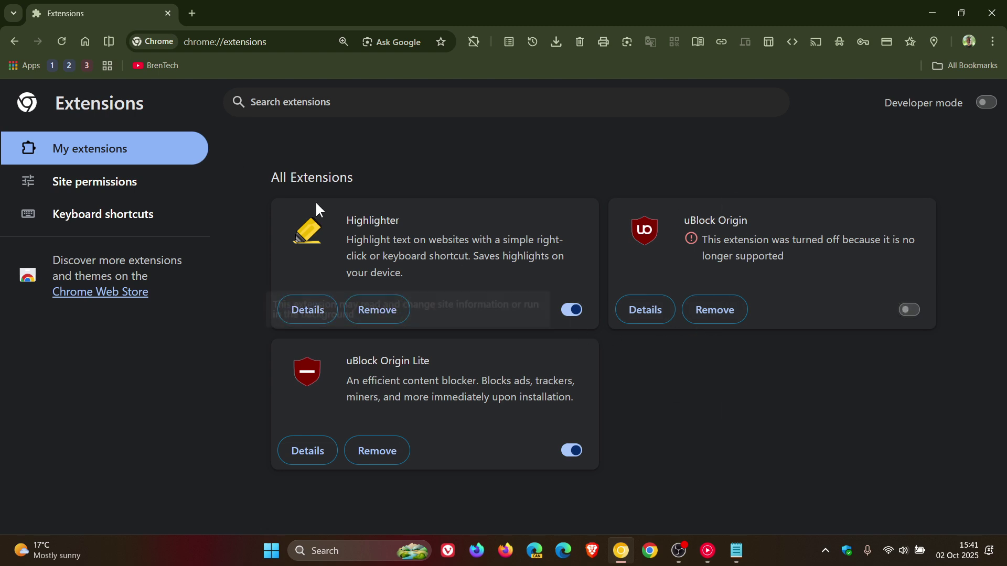
# Return to the New Tab page, then open the Chrome Canary shortcut's Properties from the taskbar jump list.
pyautogui.click(84, 39)
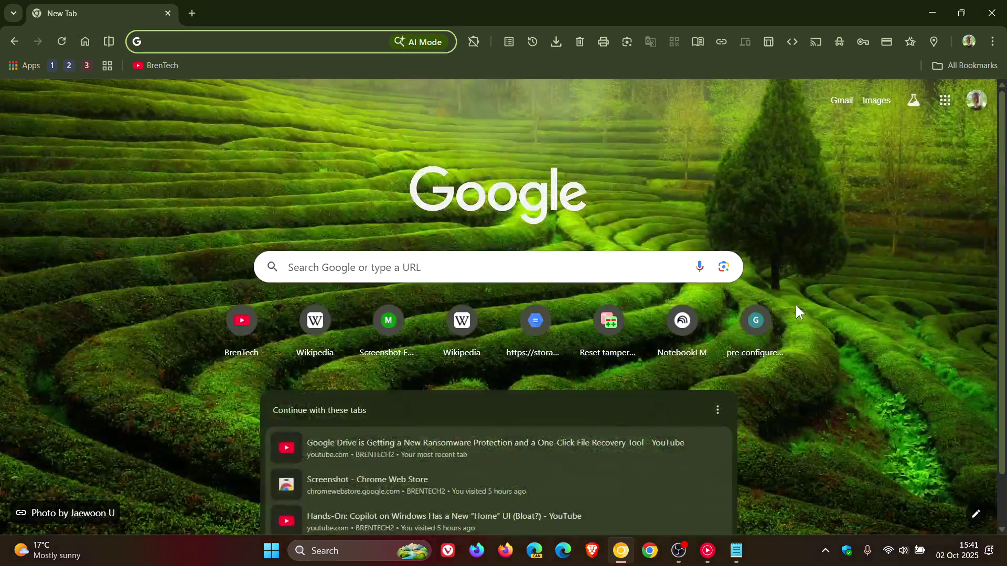
pyautogui.rightClick(621, 557)
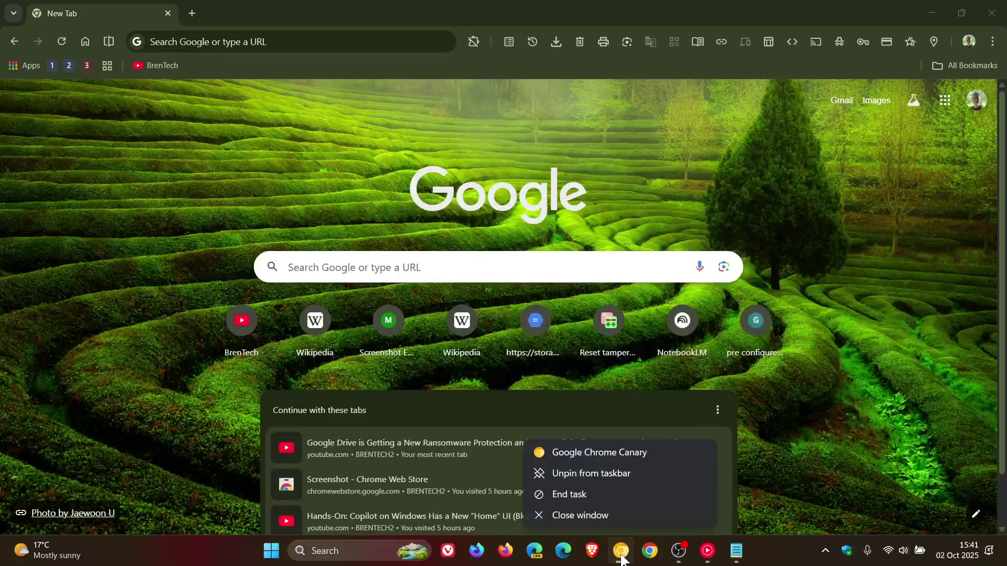
pyautogui.rightClick(622, 455)
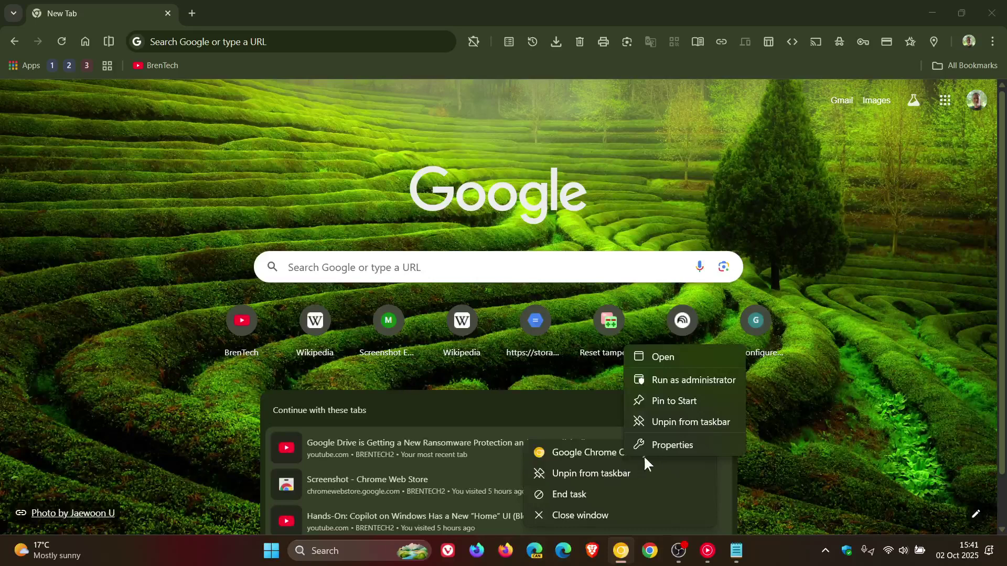
pyautogui.click(682, 444)
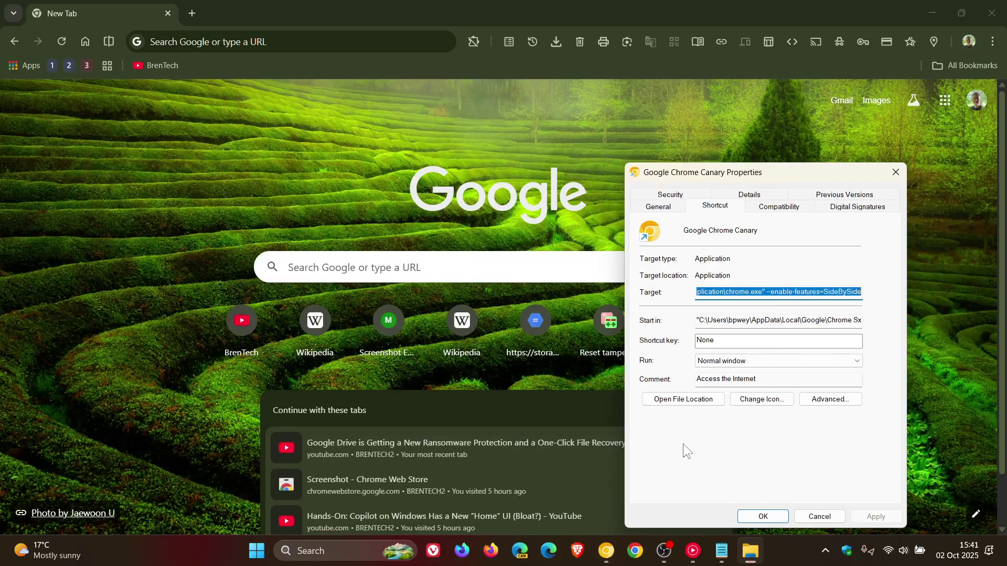
pyautogui.moveTo(807, 177); pyautogui.dragTo(545, 112)
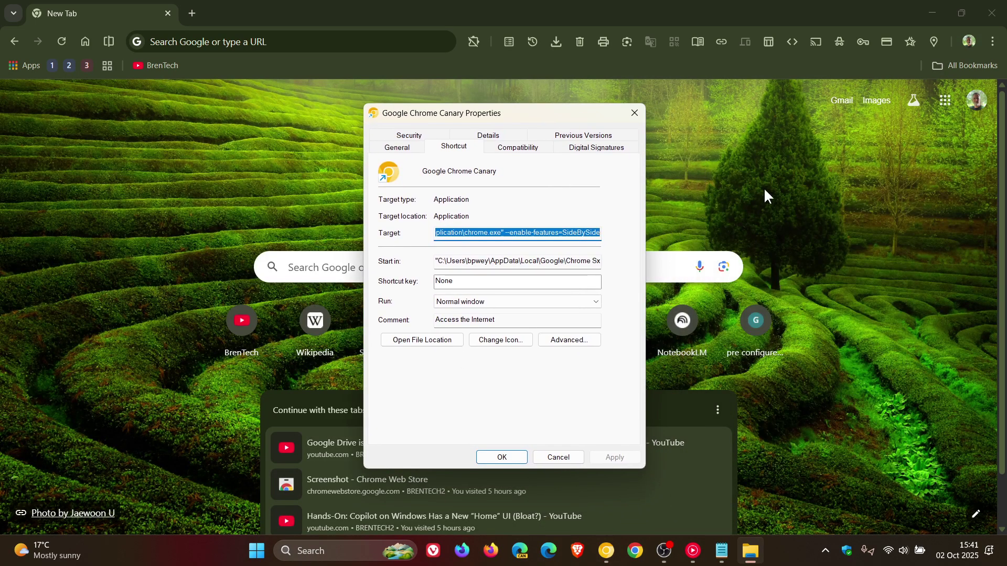
# Copy the --disable-features=ExtensionManifestV2Unsupported,ExtensionManifestV2Disabled line from Notepad.
pyautogui.click(722, 551)
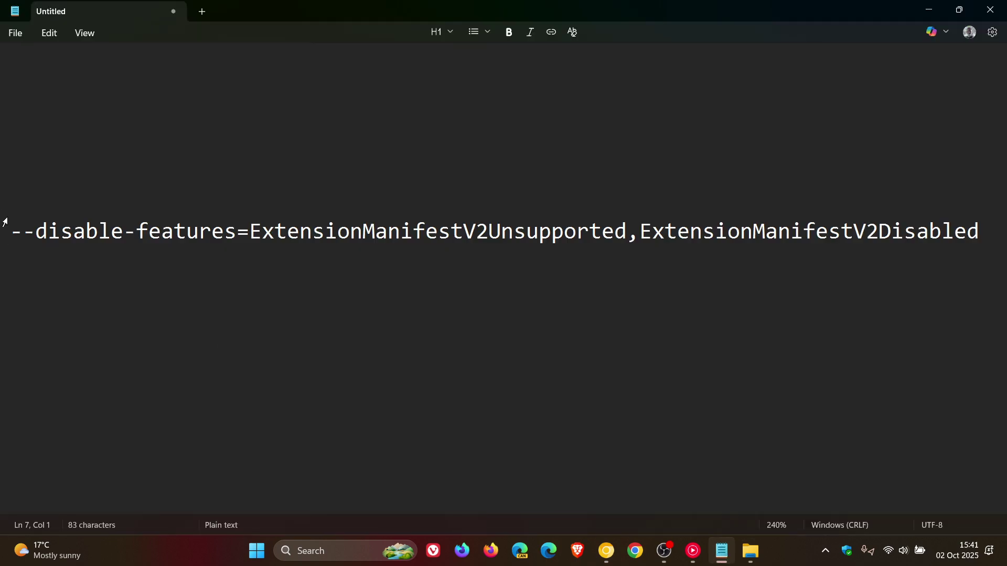
pyautogui.moveTo(10, 231); pyautogui.dragTo(979, 231)
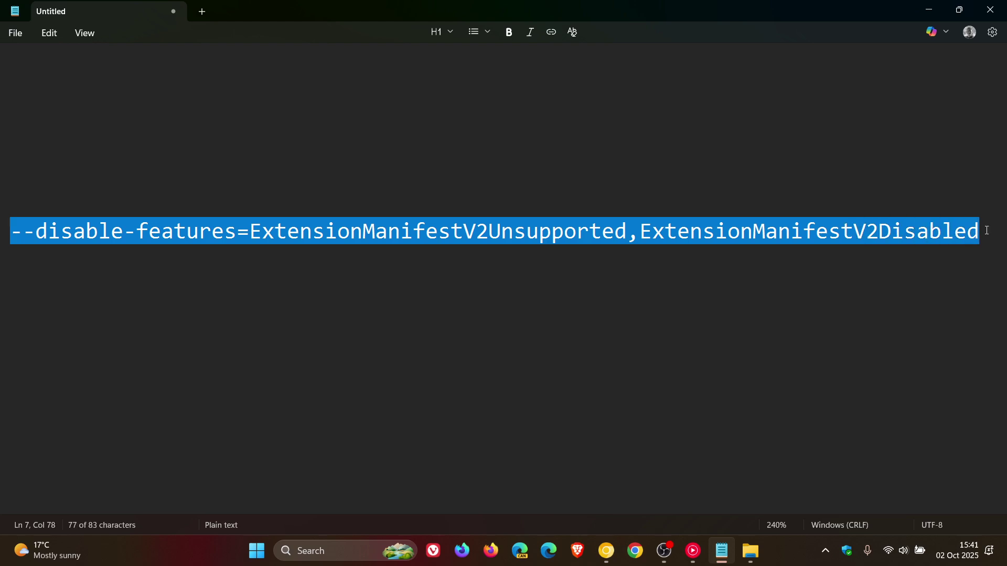
pyautogui.rightClick(617, 230)
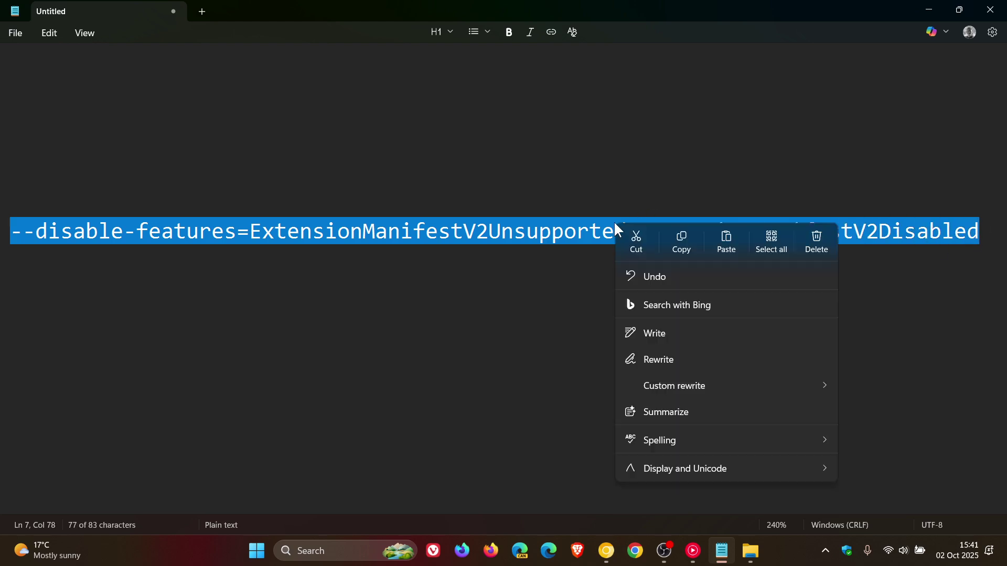
pyautogui.click(683, 244)
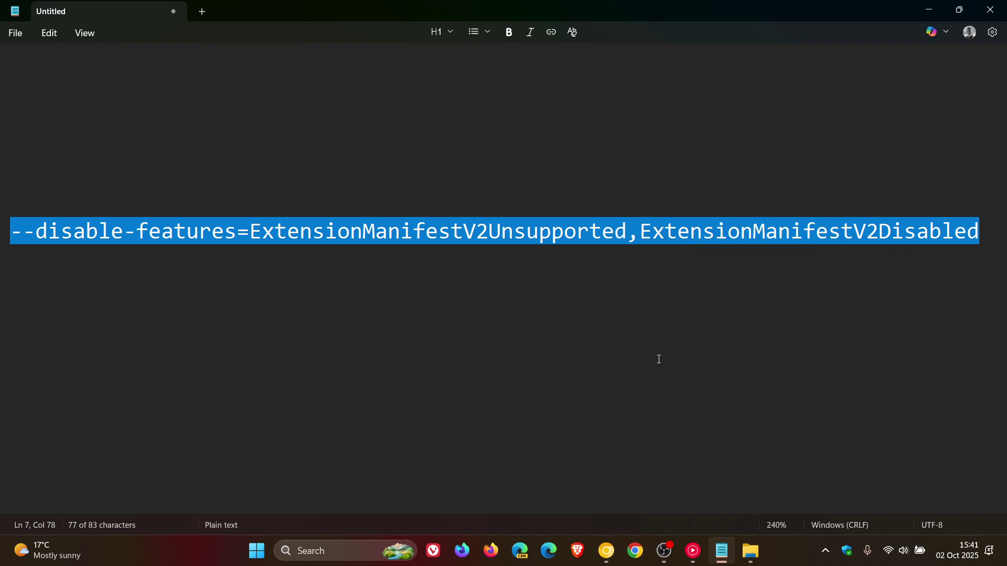
# Reopen the Chrome Canary shortcut's Properties dialog from the taskbar jump list.
pyautogui.click(608, 557)
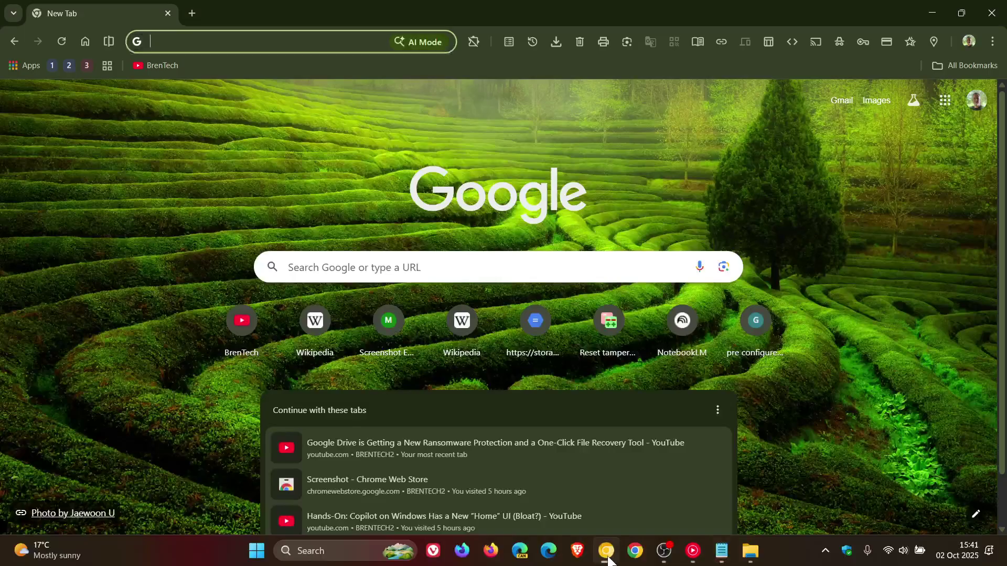
pyautogui.click(621, 555)
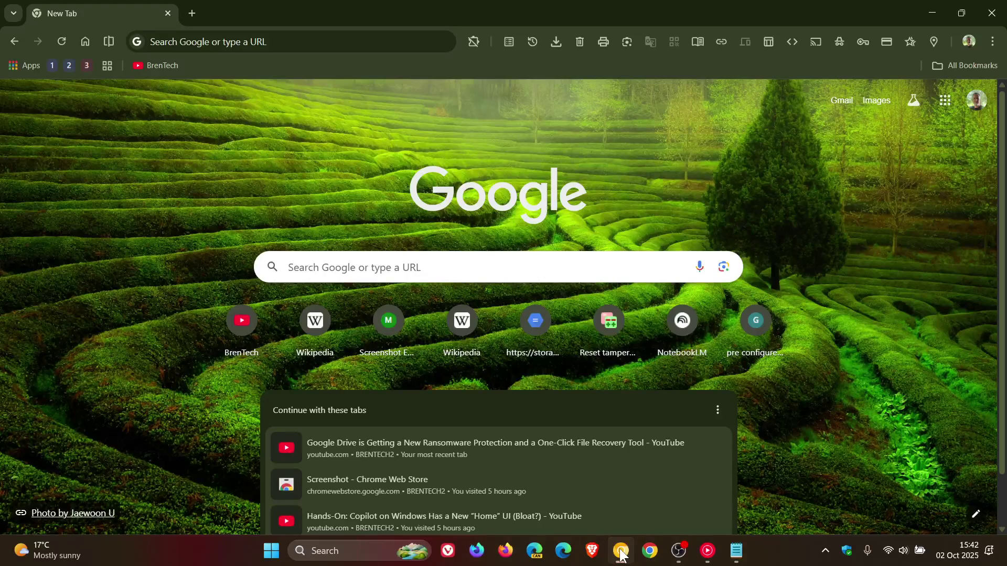
pyautogui.rightClick(620, 555)
pyautogui.rightClick(624, 452)
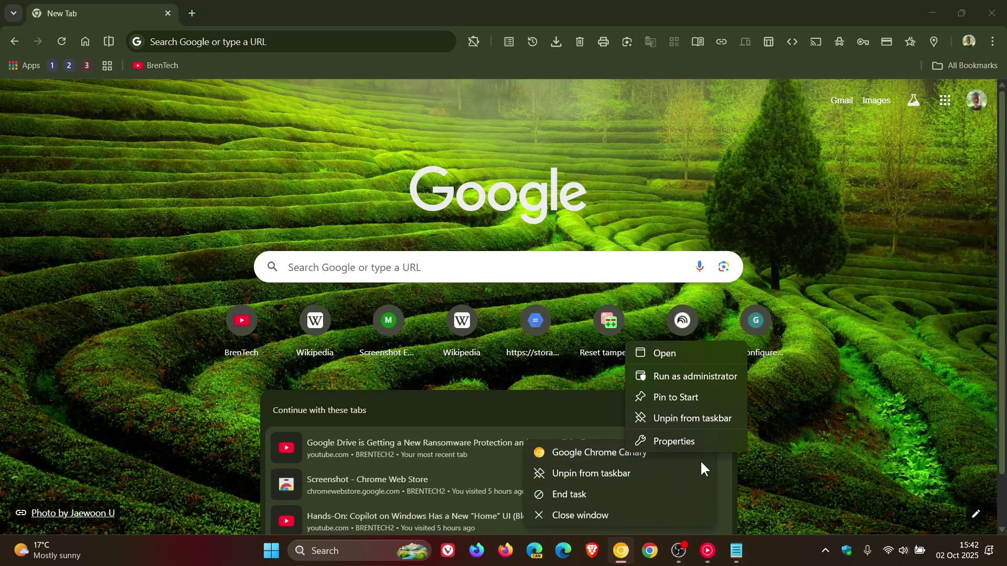
pyautogui.click(701, 440)
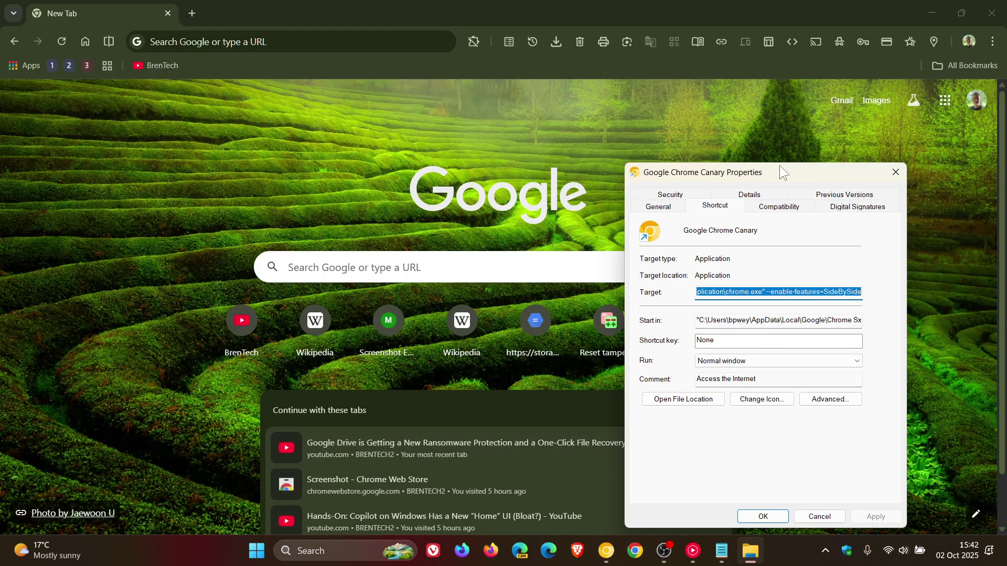
pyautogui.moveTo(779, 166); pyautogui.dragTo(544, 152)
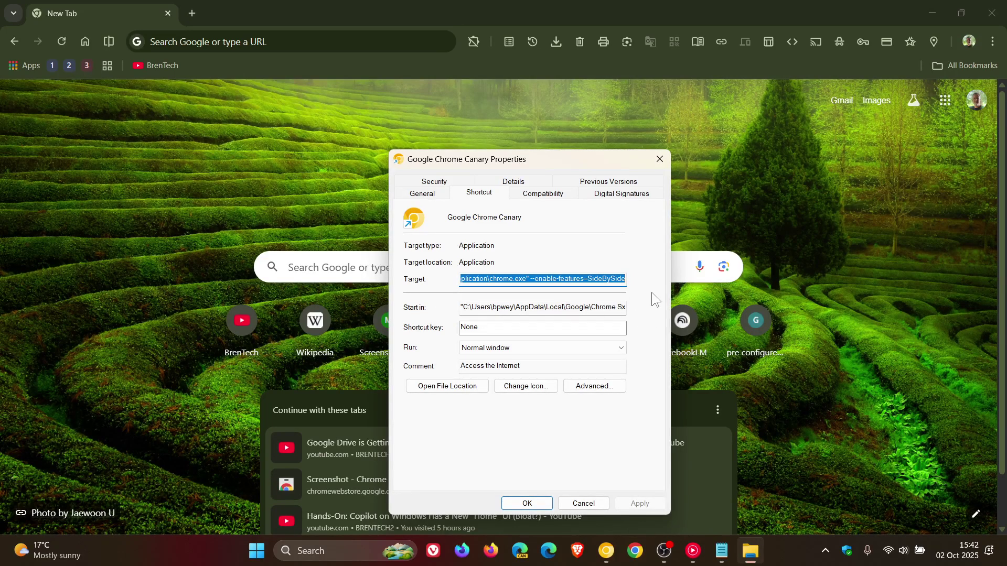
# Append the copied disable-features flag to the shortcut's Target, then apply and close.
pyautogui.click(623, 278)
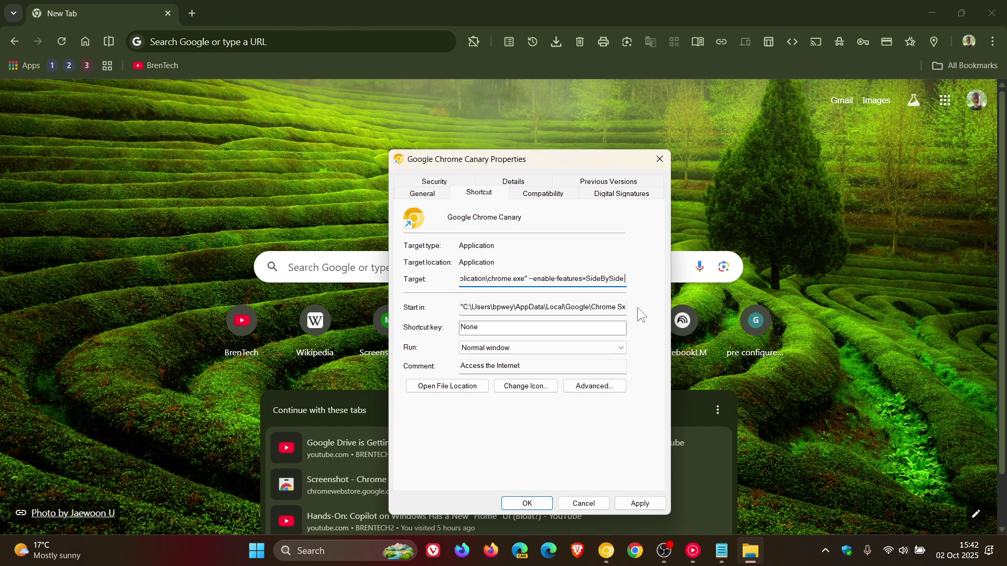
pyautogui.rightClick(625, 275)
pyautogui.click(671, 328)
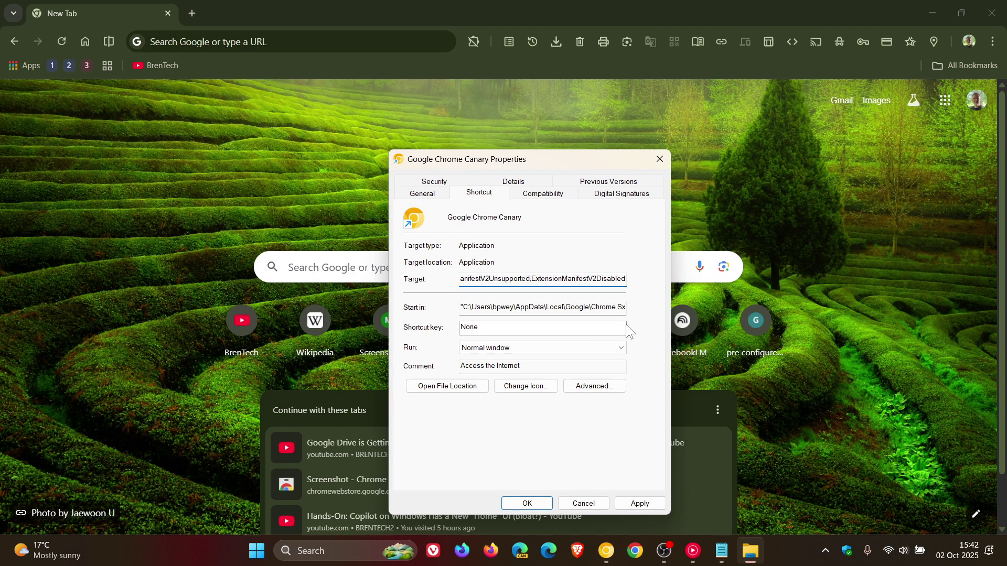
pyautogui.press('Left')
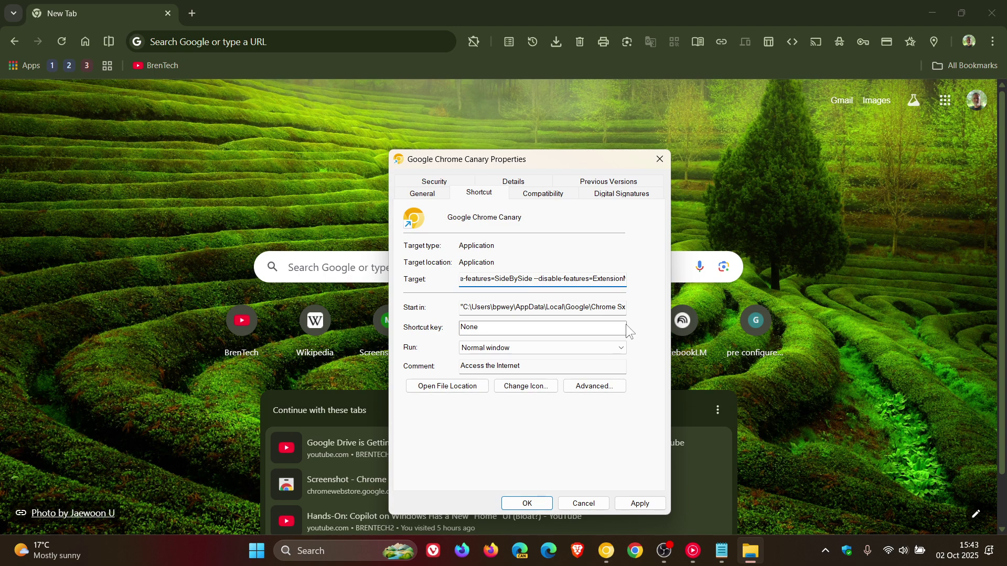
pyautogui.click(640, 503)
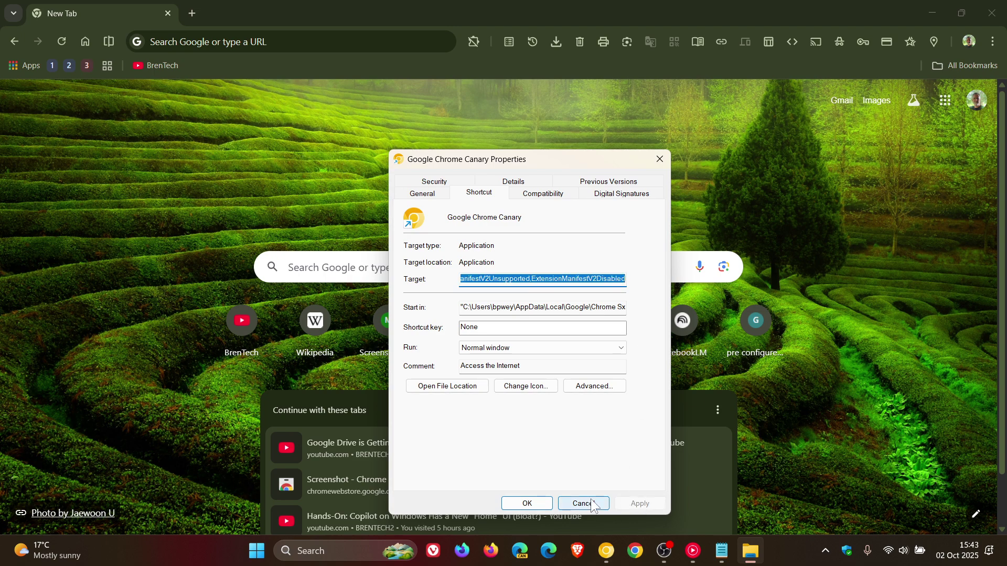
pyautogui.click(522, 505)
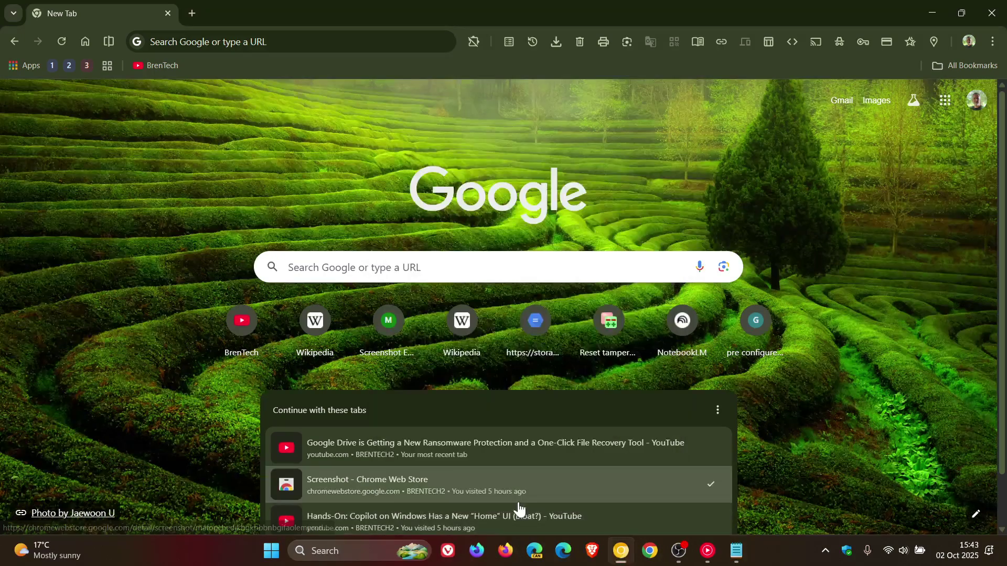
# Relaunch Chrome Canary with the updated shortcut and go to Manage extensions.
pyautogui.click(995, 11)
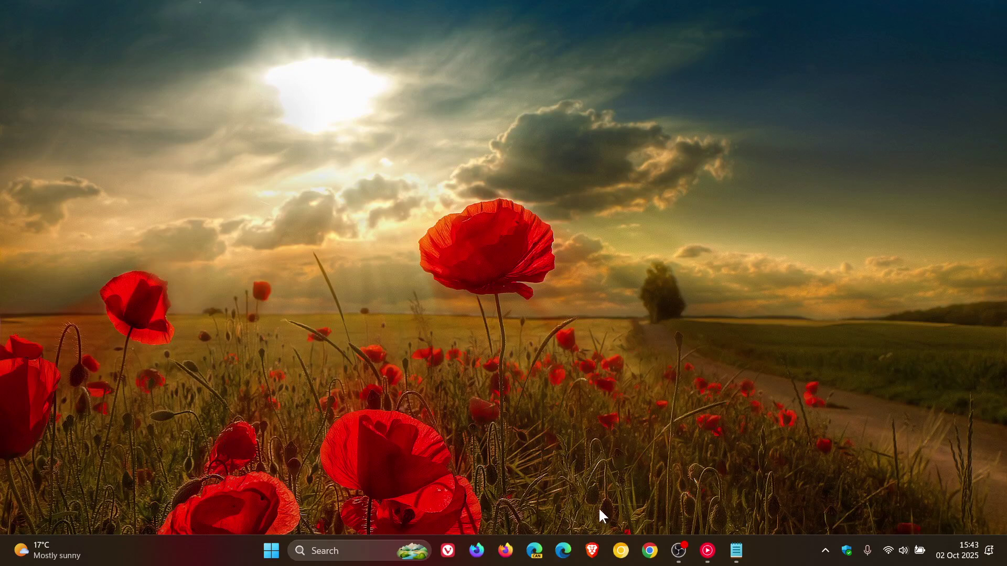
pyautogui.click(622, 551)
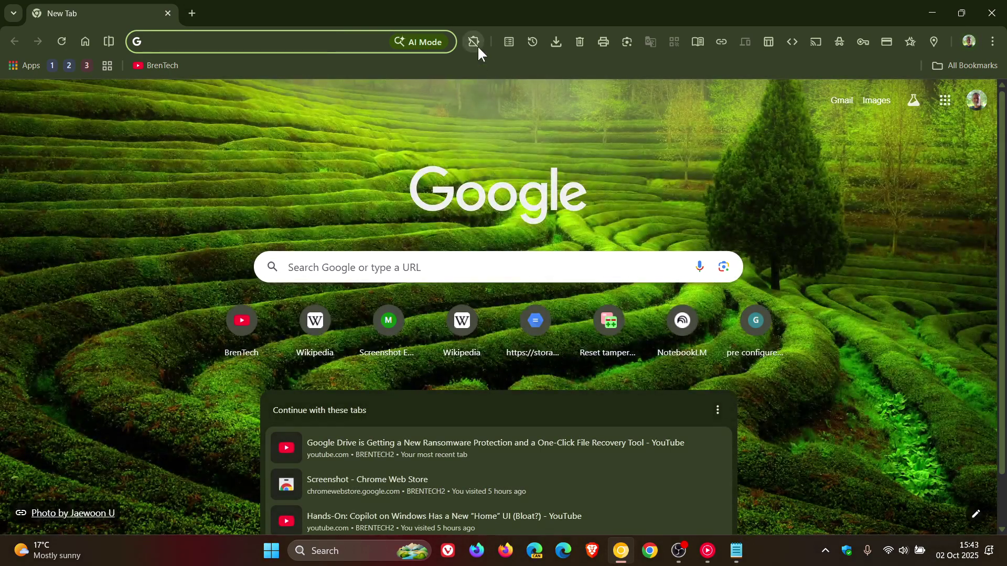
pyautogui.click(475, 41)
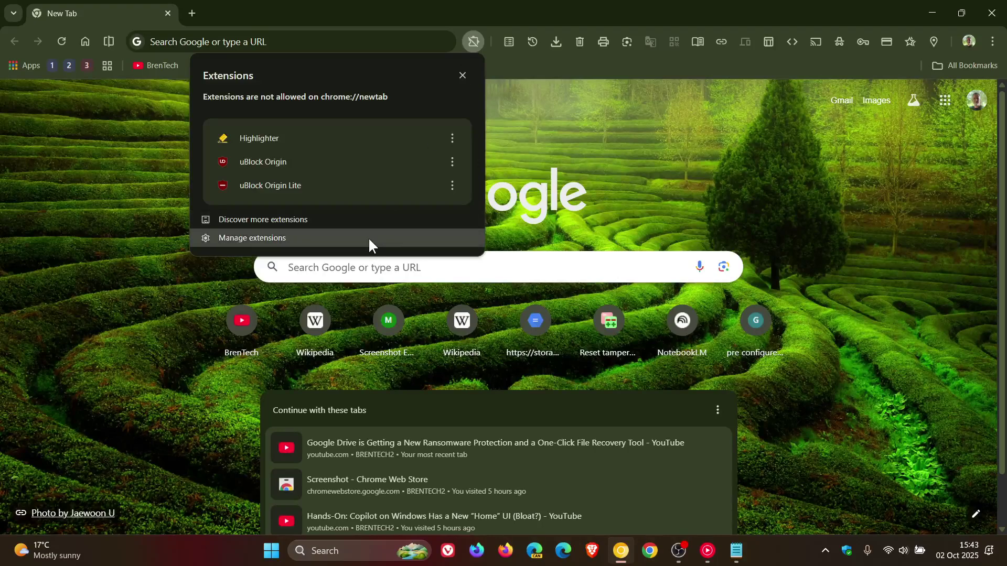
pyautogui.click(370, 242)
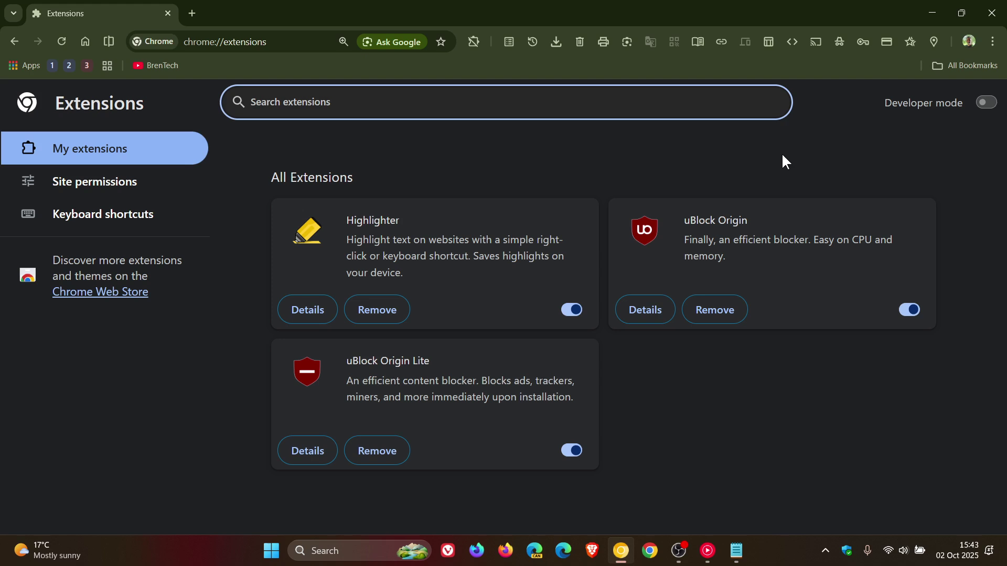
# Enable Developer mode and load unpacked Documents > Programs > uBlock0_1.66.4.chromium > uBlock0.chromium.
pyautogui.click(987, 102)
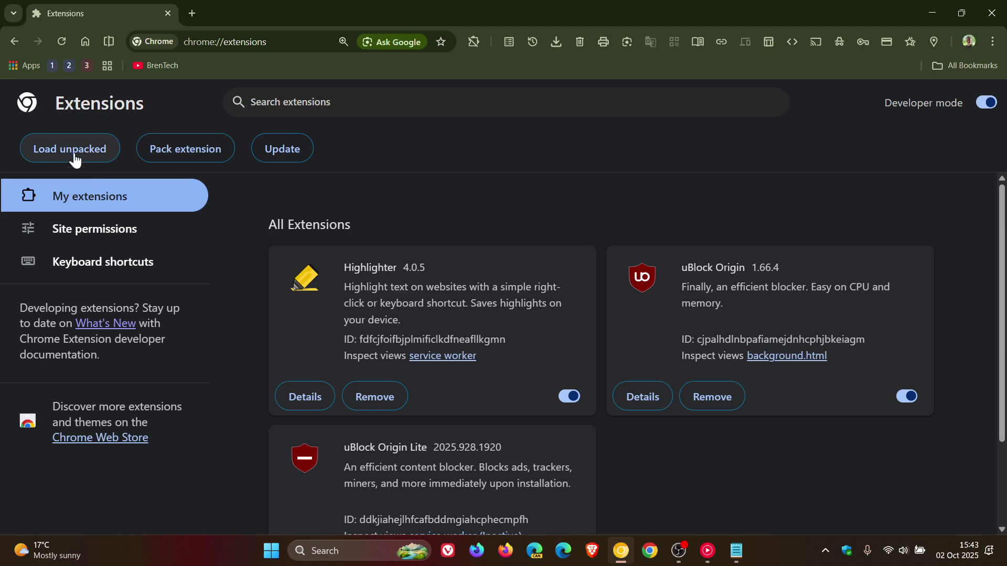
pyautogui.click(69, 147)
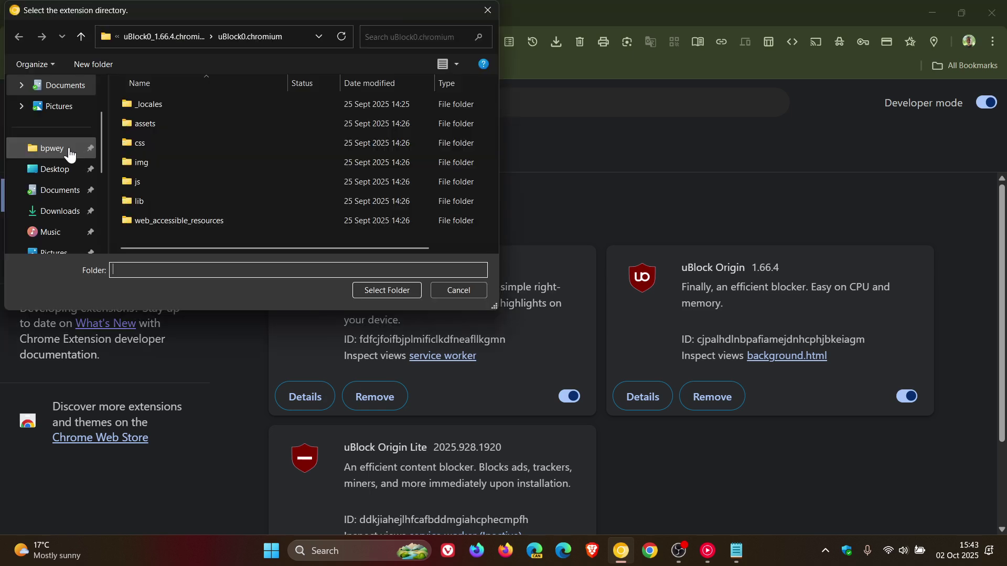
pyautogui.click(69, 88)
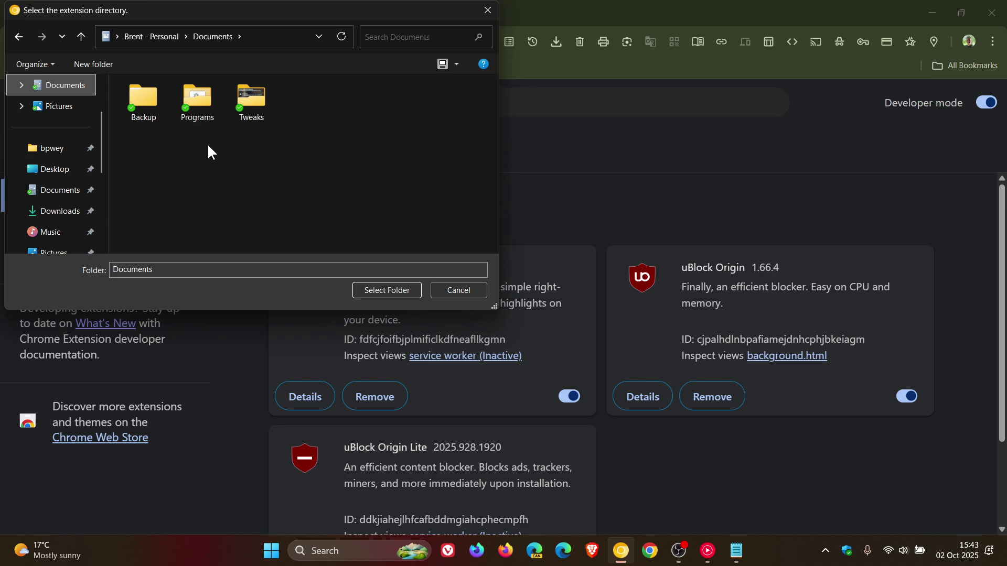
pyautogui.doubleClick(195, 105)
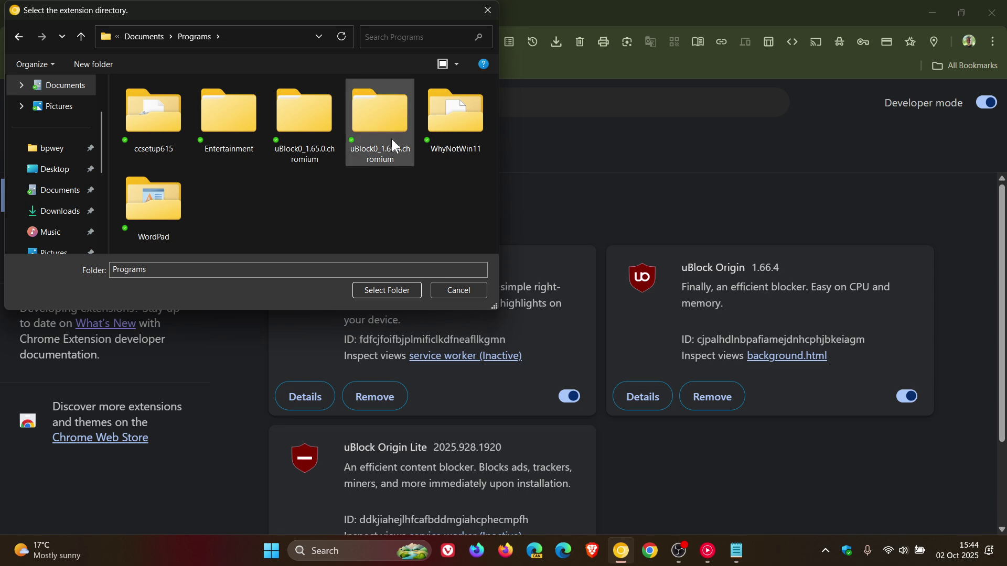
pyautogui.doubleClick(384, 114)
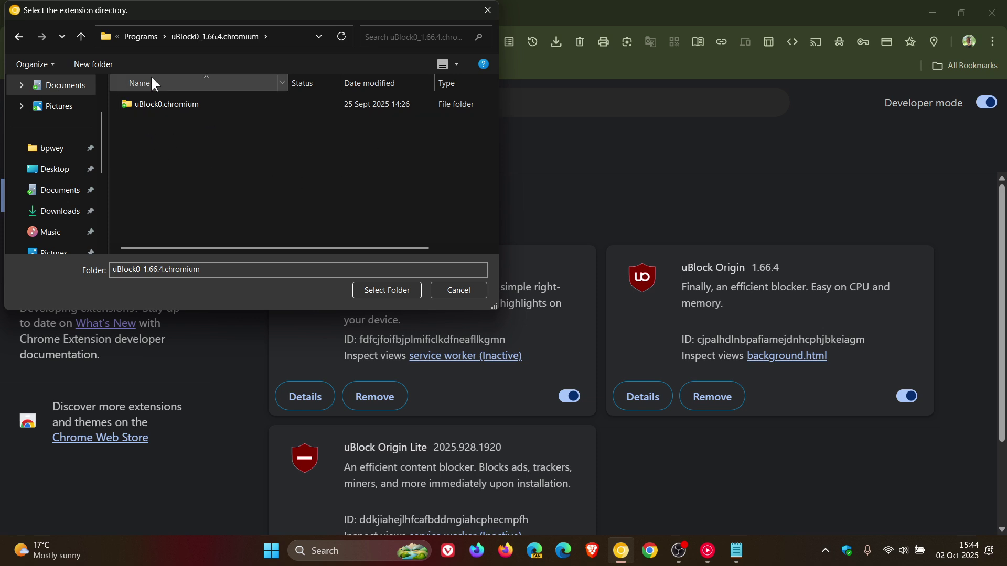
pyautogui.click(80, 36)
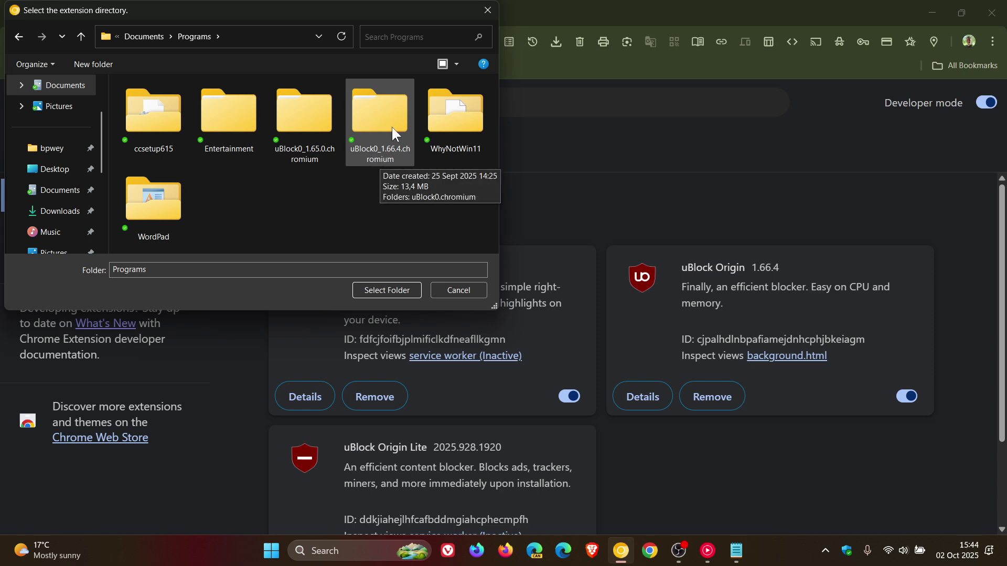
pyautogui.doubleClick(387, 111)
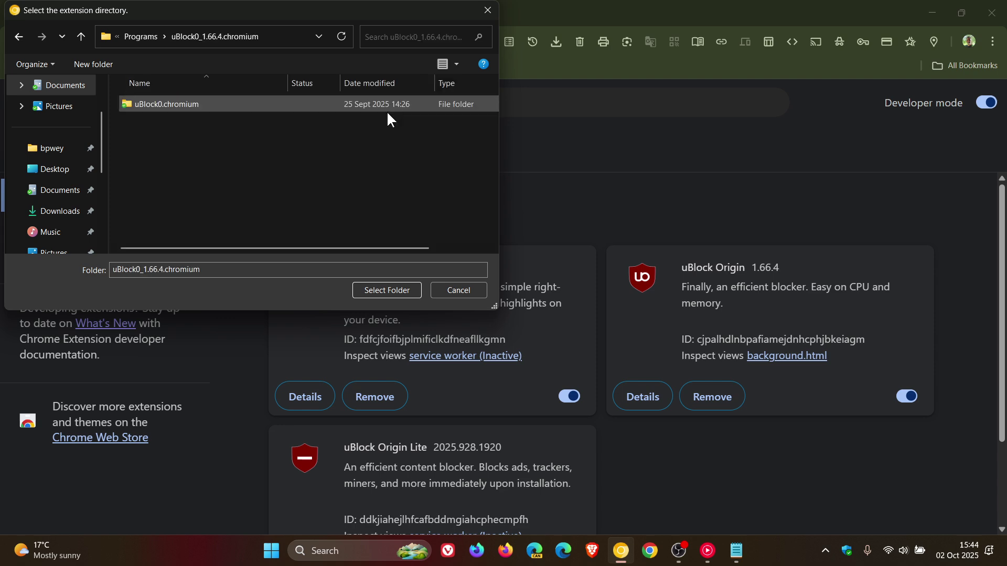
pyautogui.click(192, 105)
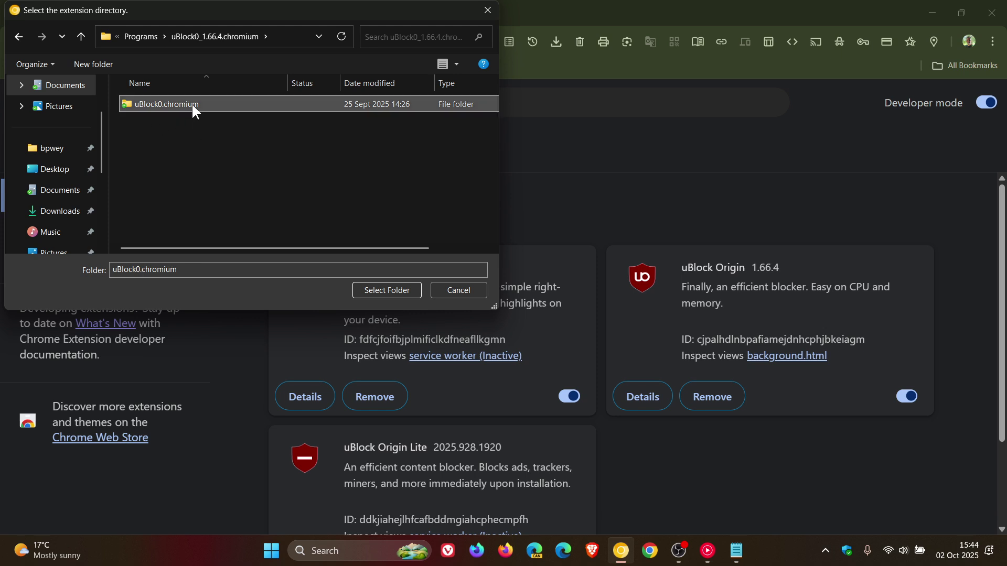
pyautogui.click(400, 287)
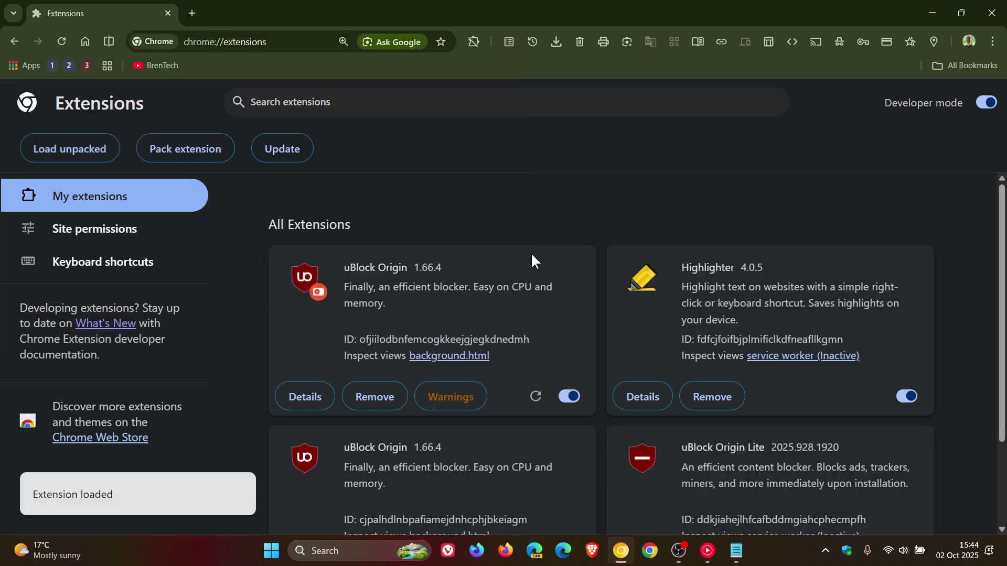
pyautogui.scroll(-2, 518, 305)
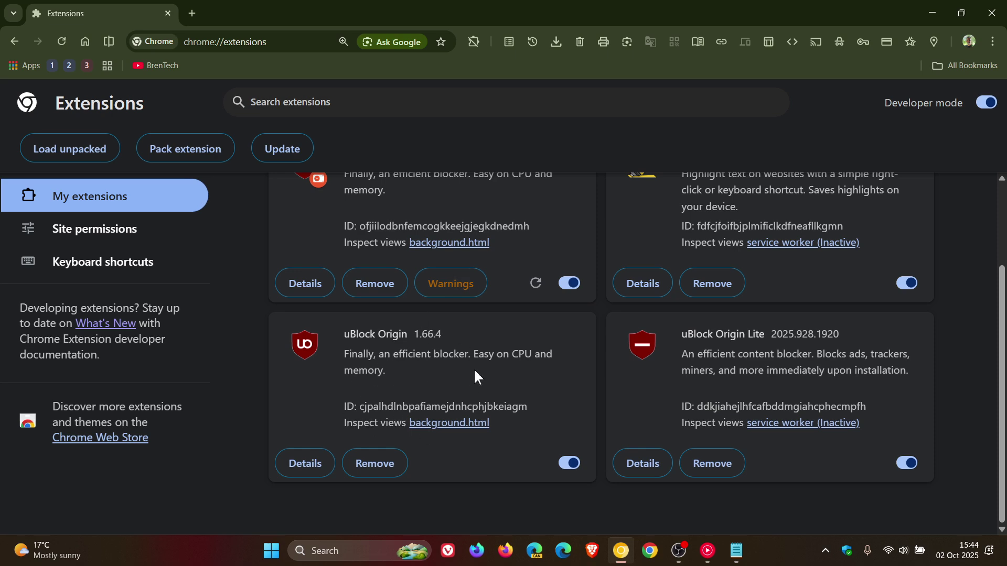
pyautogui.scroll(2, 433, 402)
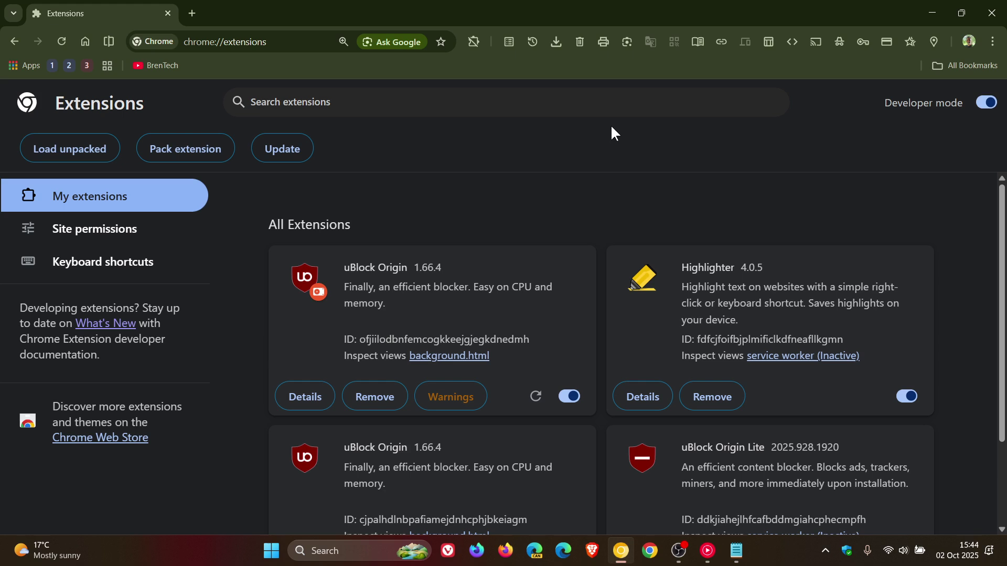
# Open and close uBlock Origin's popup from the extensions menu, then go to the New Tab page.
pyautogui.click(474, 42)
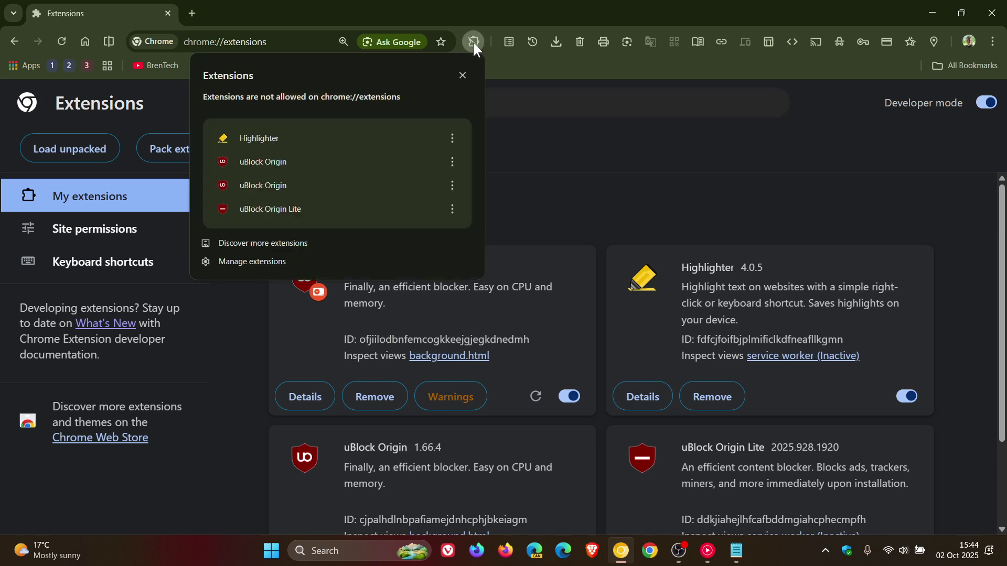
pyautogui.click(382, 161)
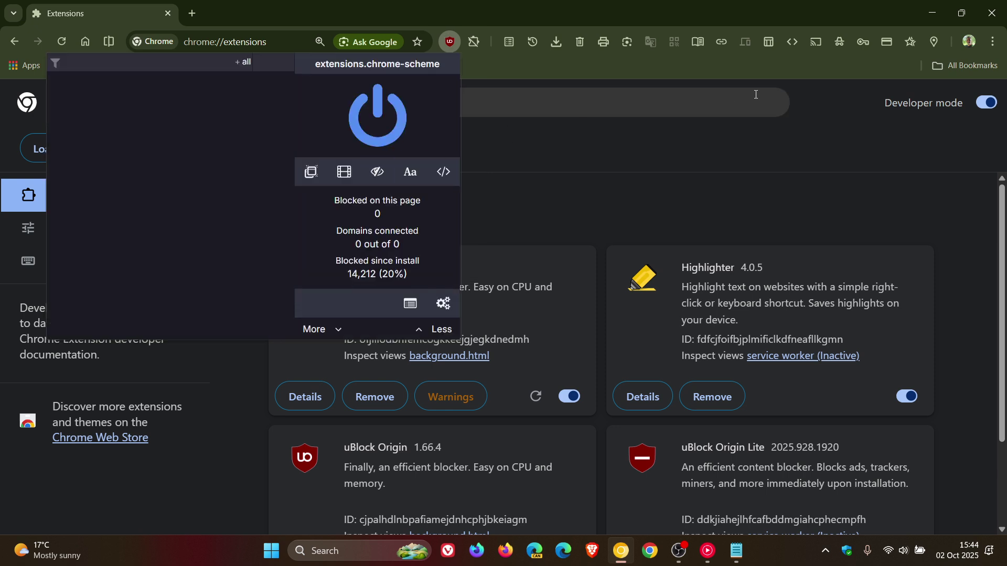
pyautogui.click(691, 144)
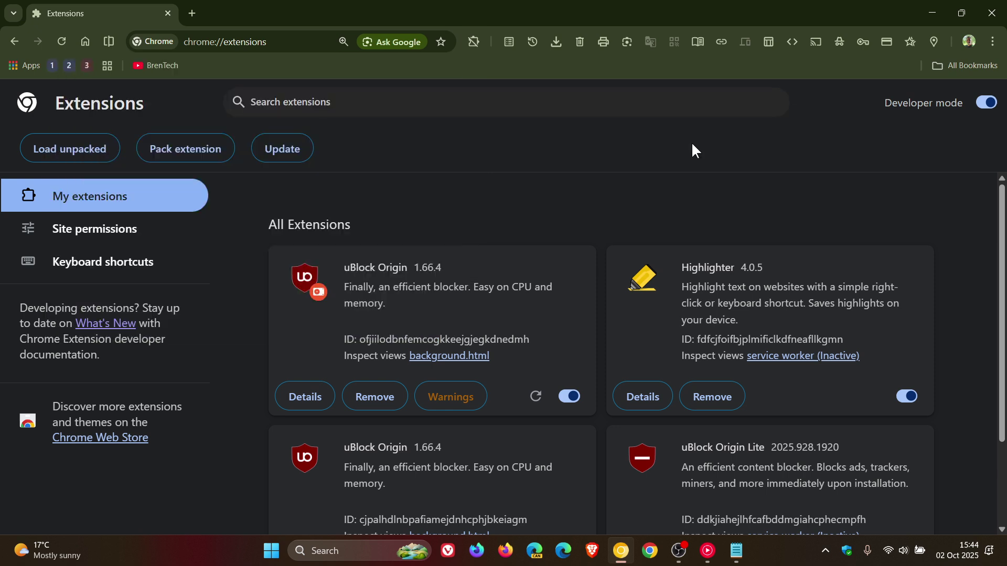
pyautogui.click(84, 43)
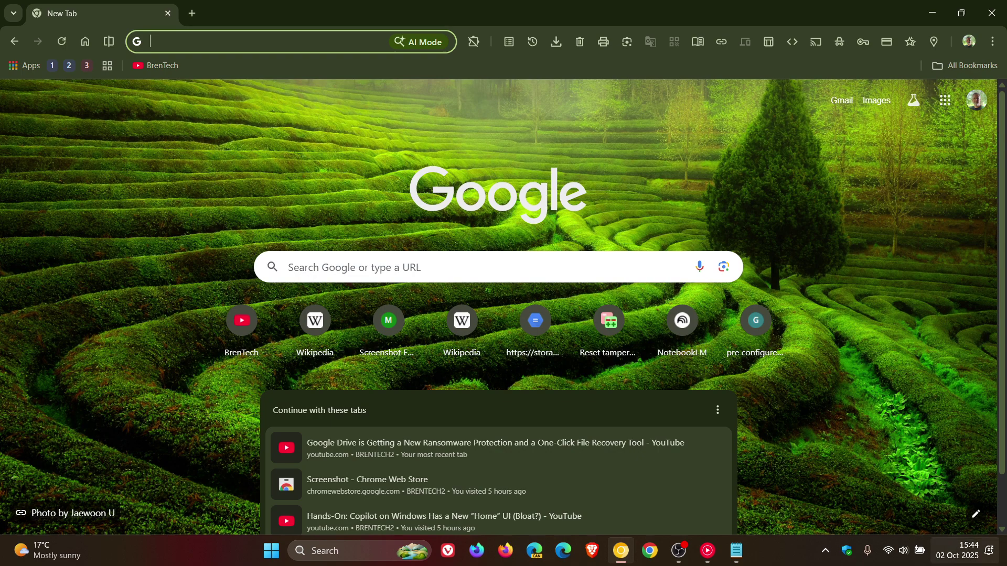
pyautogui.moveTo(962, 559)
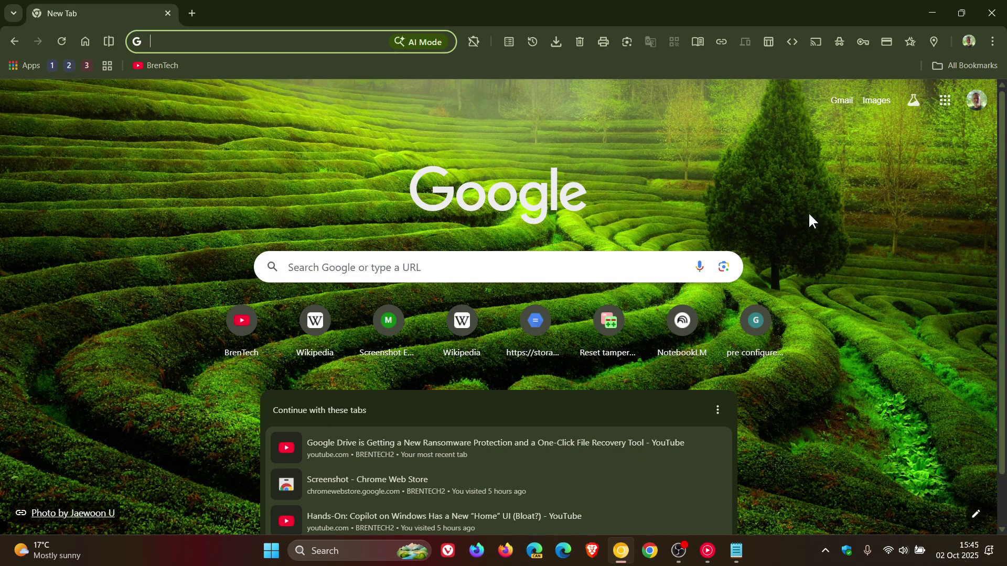